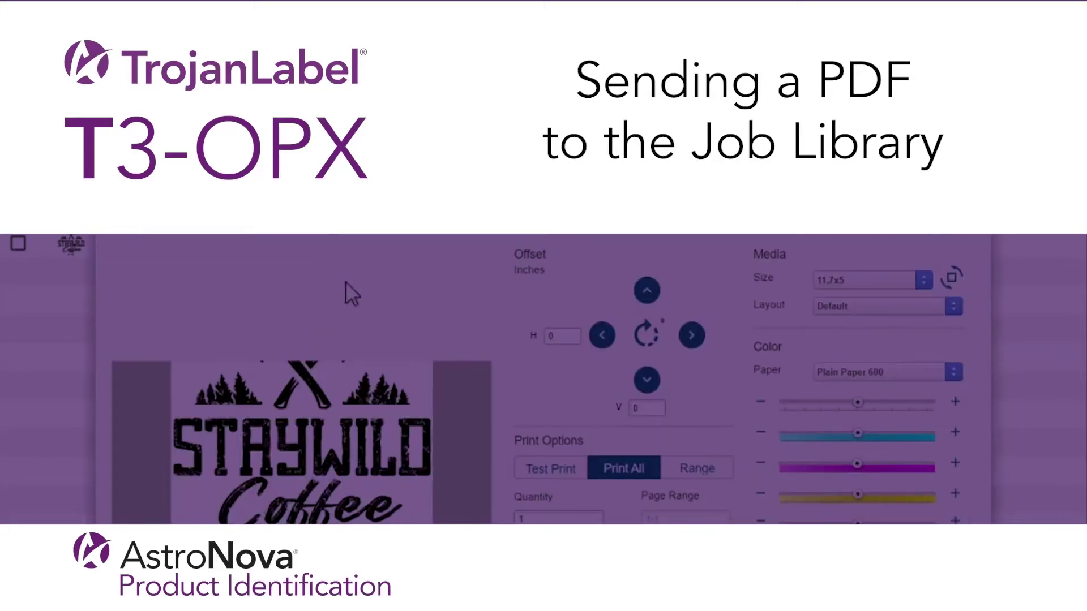
# - Rotate the label artwork, set media size to Original, then start the Navigator server
pyautogui.click(647, 335)
pyautogui.click(646, 335)
pyautogui.click(645, 334)
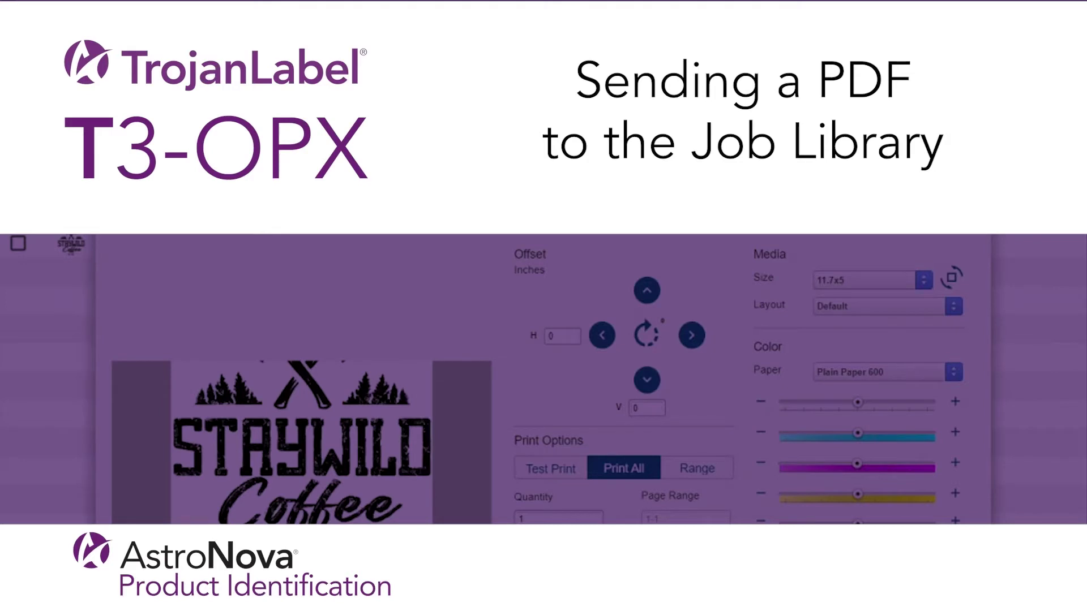
pyautogui.click(878, 283)
pyautogui.click(827, 229)
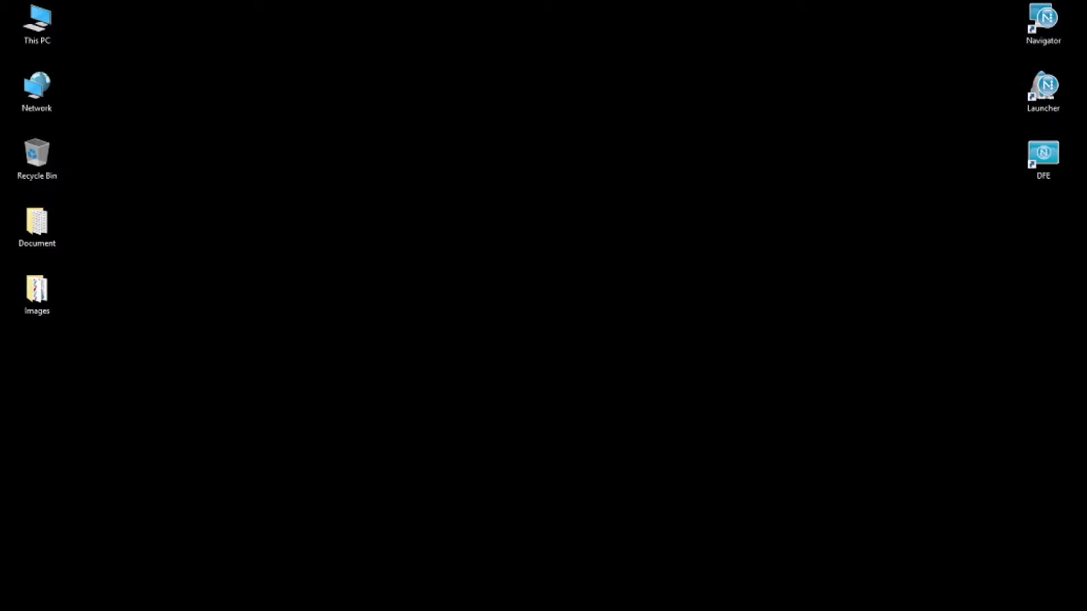
pyautogui.doubleClick(1052, 83)
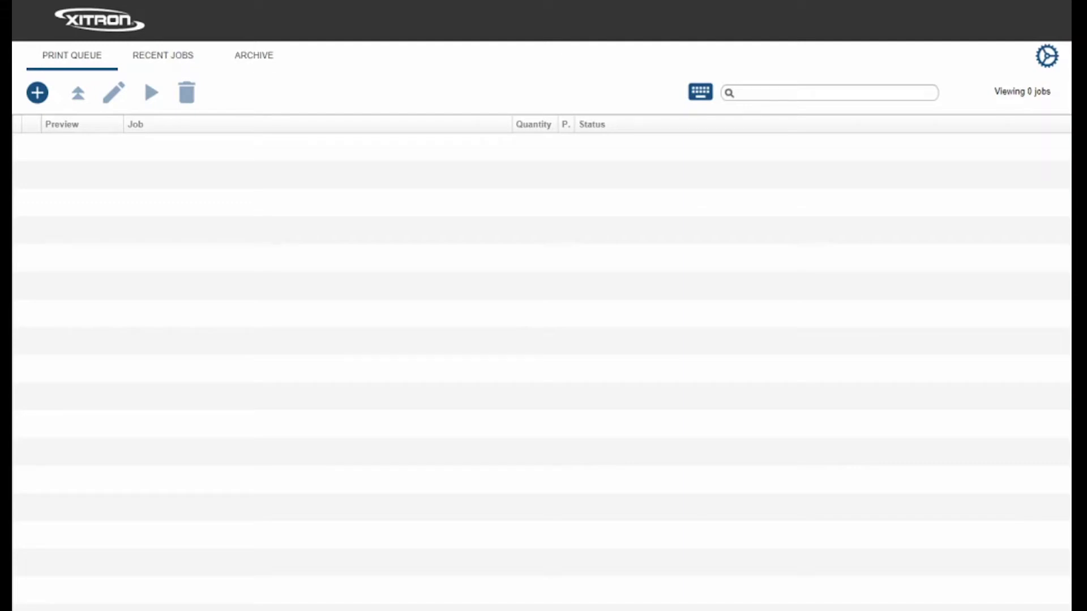
# - Add T3-OPX_STAY_WILD_8 x 8_012820.pdf as a new job from the Open dialog
pyautogui.click(38, 92)
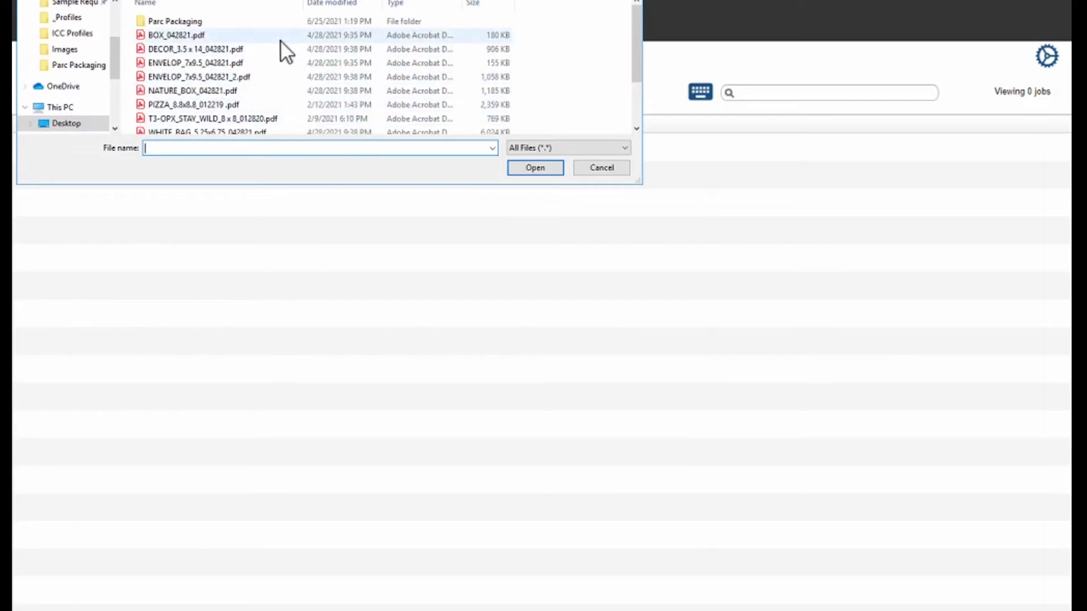
pyautogui.moveTo(369, 0); pyautogui.dragTo(375, 3)
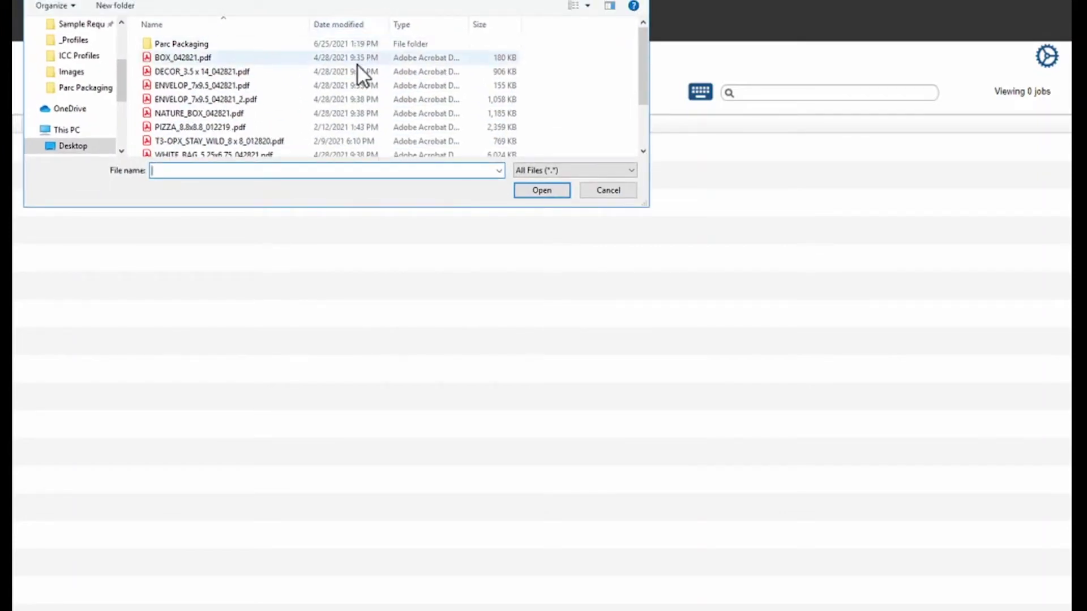
pyautogui.click(258, 139)
pyautogui.click(553, 189)
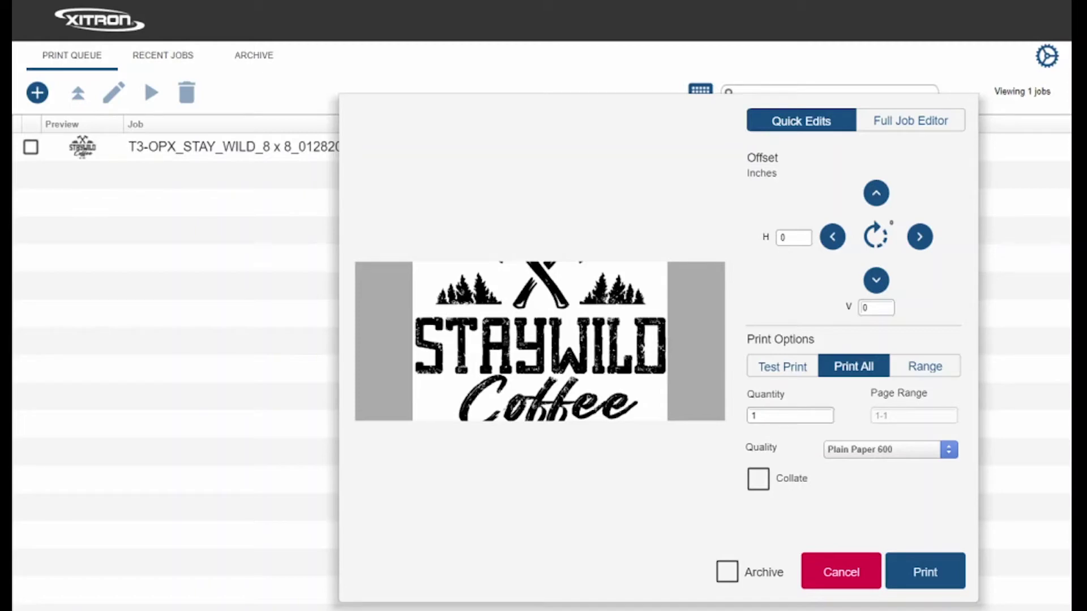
# - Show the Full Job Editor, rotate the artwork a quarter turn, and browse media sizes
pyautogui.click(910, 121)
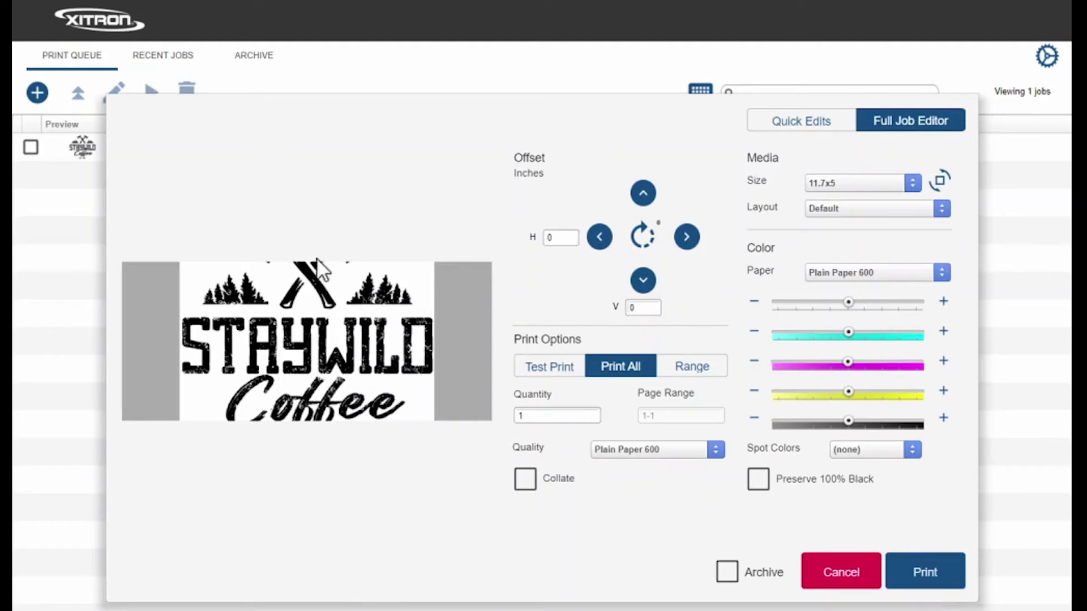
pyautogui.click(643, 237)
pyautogui.click(862, 184)
# - Try the artwork's preview handles, shifting it toward the page edges and re-centring it
pyautogui.click(384, 308)
pyautogui.click(471, 334)
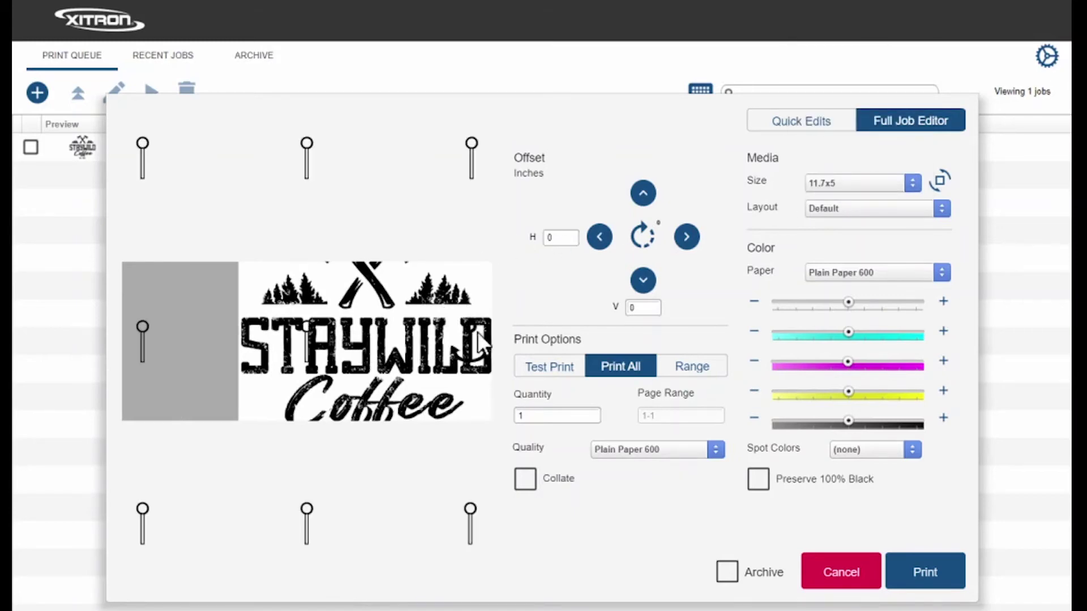
pyautogui.click(143, 336)
pyautogui.click(303, 341)
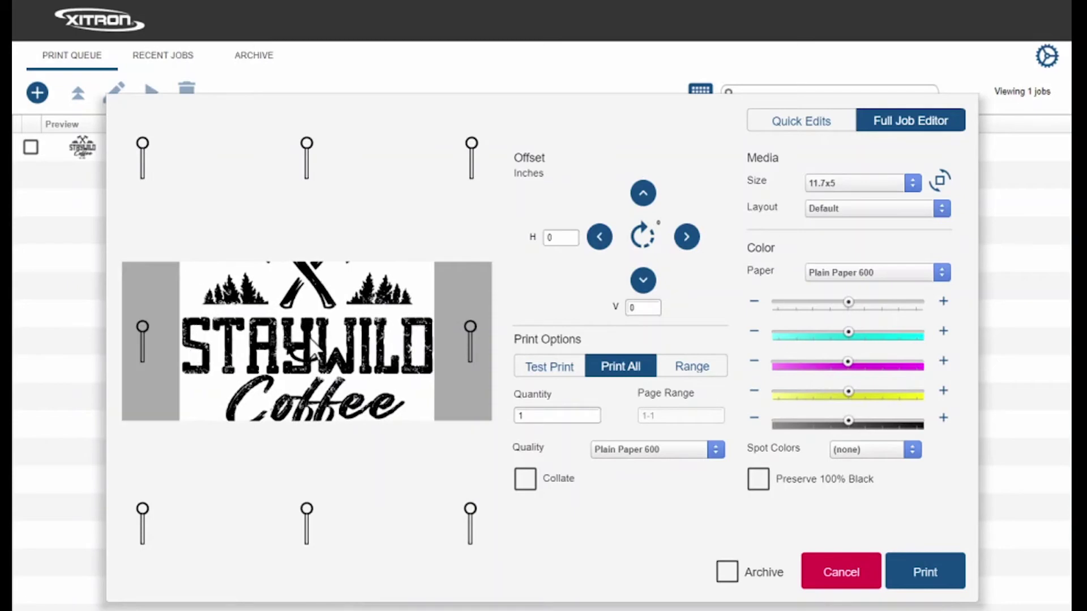
pyautogui.click(911, 180)
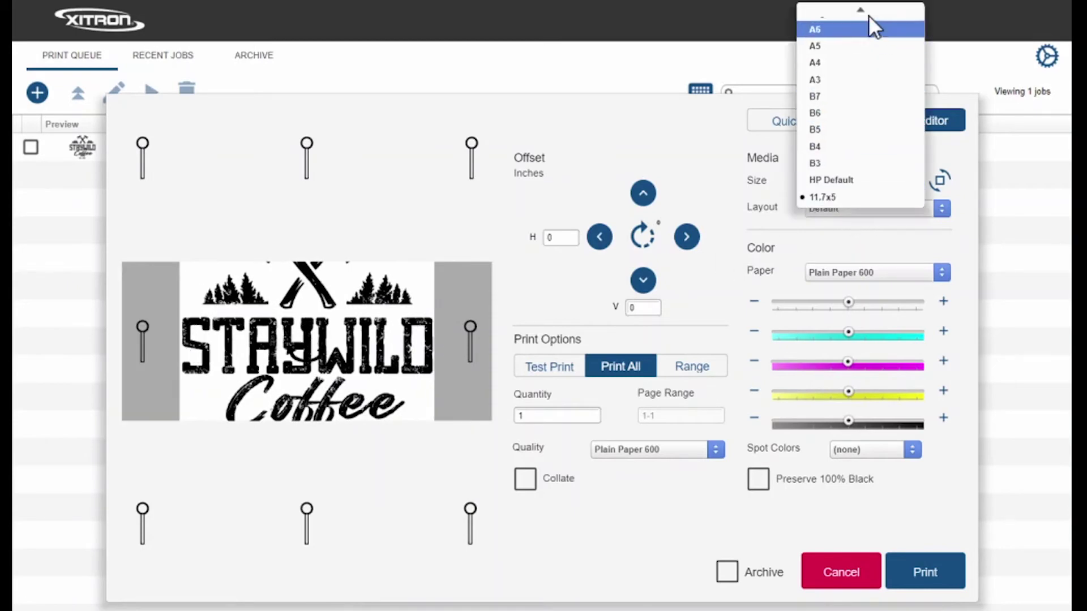
# - Choose Original as the media size and rotate the STAY WILD artwork to 90°
pyautogui.click(852, 14)
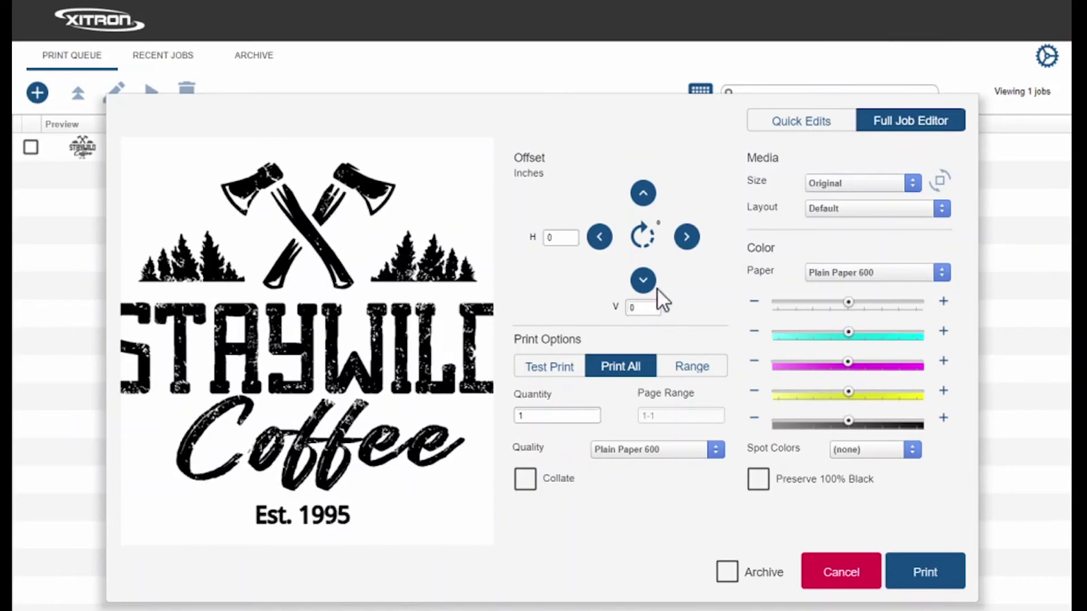
pyautogui.click(641, 239)
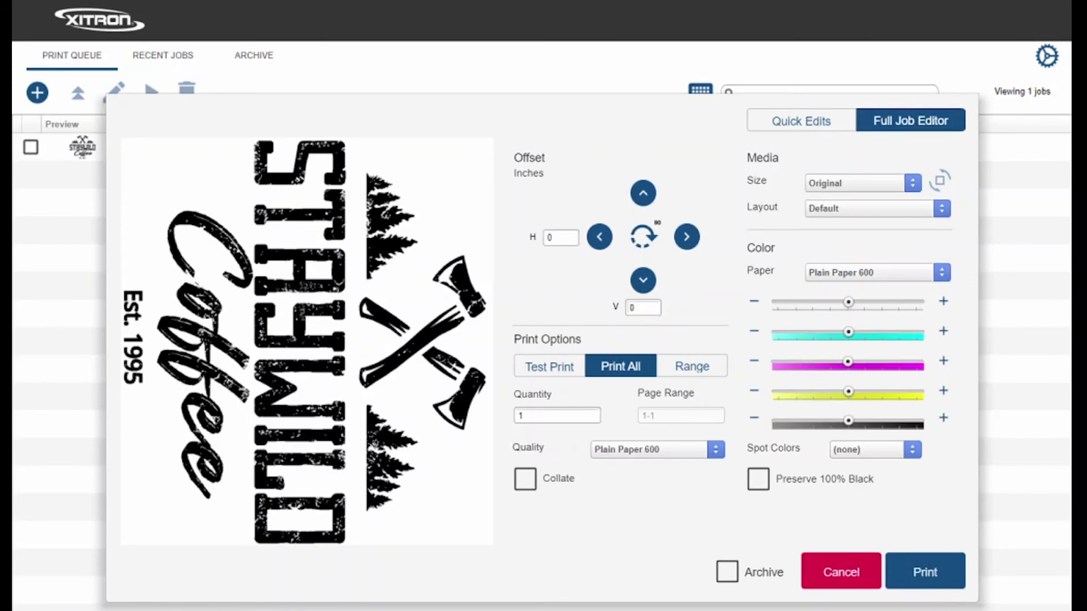
pyautogui.click(909, 268)
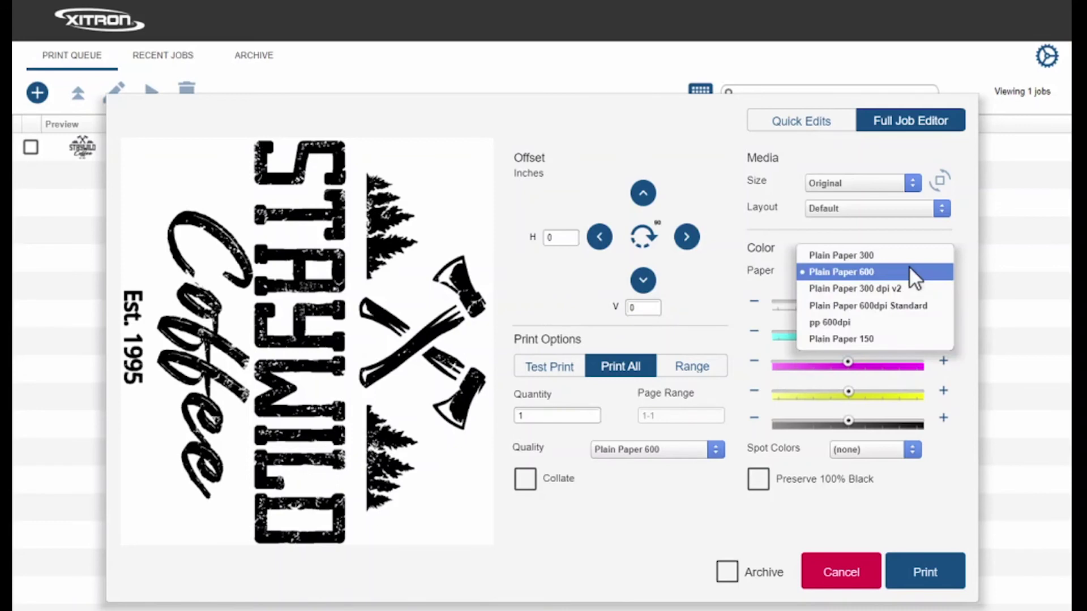
pyautogui.click(909, 269)
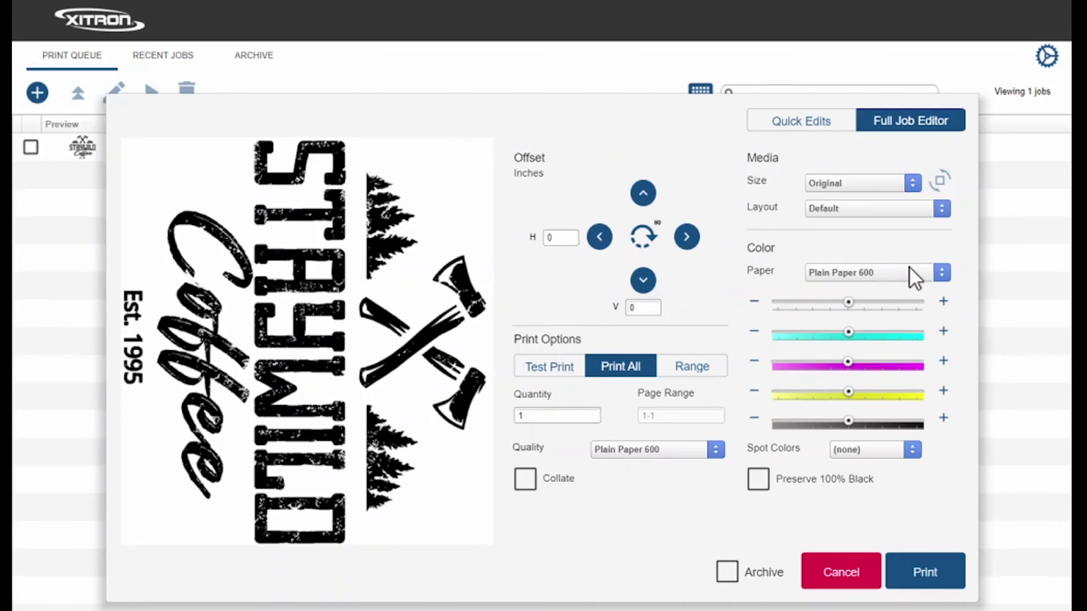